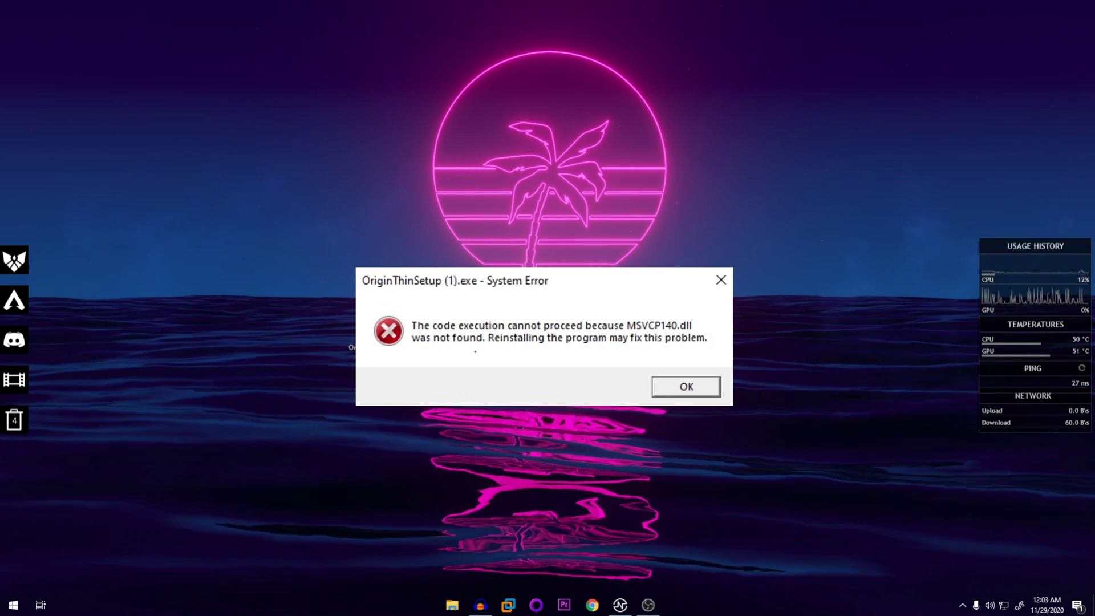
Step: Dismiss the OriginThinSetup (1).exe System Error about the missing MSVCP140.dll
key("Return")
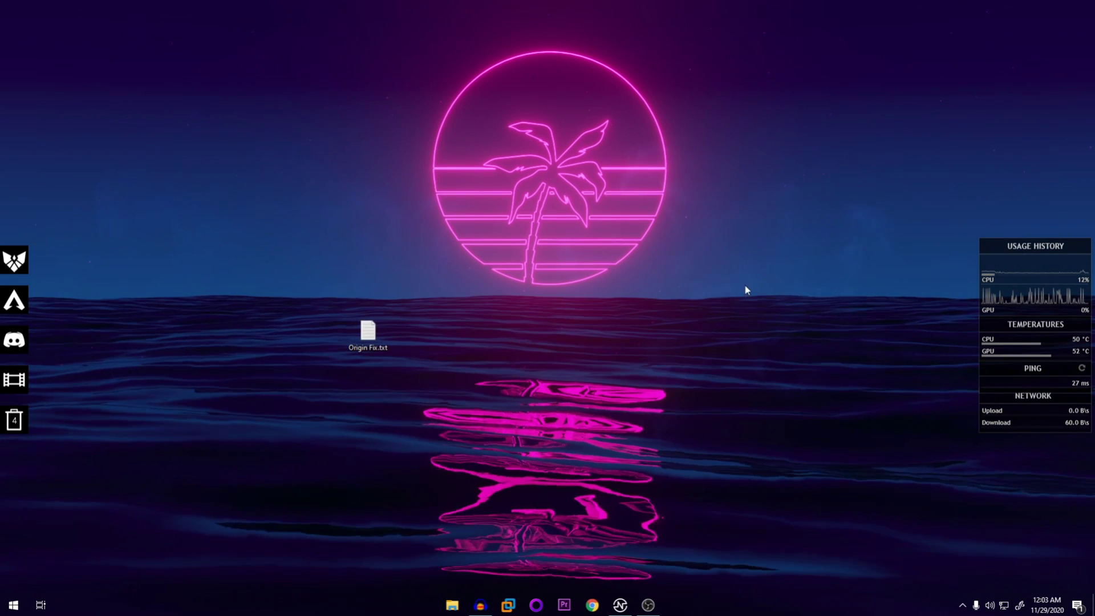
Step: Refresh the desktop twice from its context menu
right_click(745, 285)
left_click(774, 337)
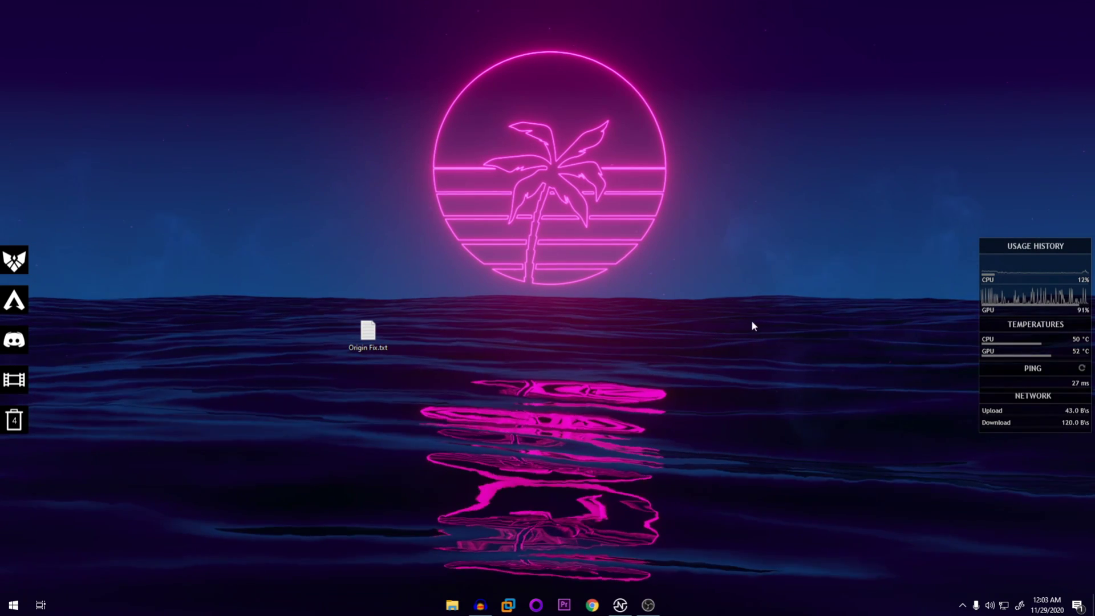
right_click(726, 320)
left_click(758, 368)
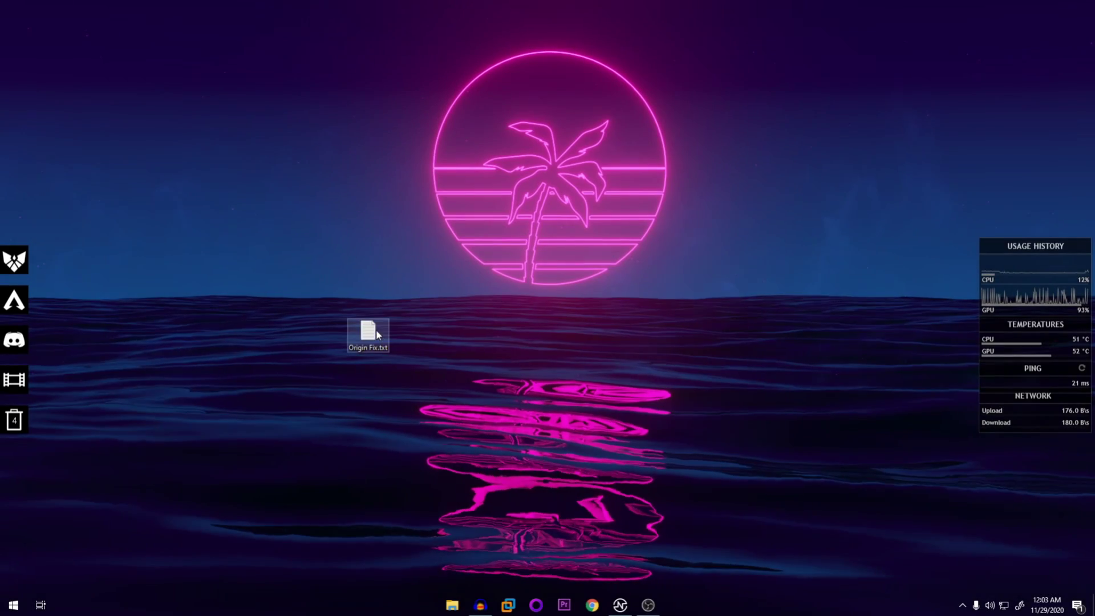
double_click(375, 329)
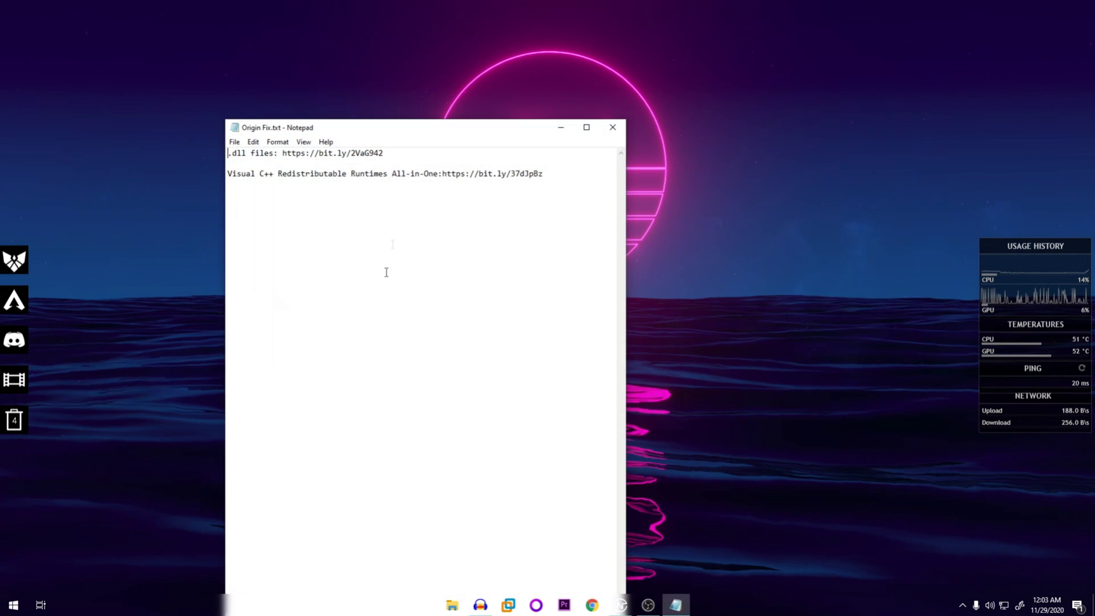
left_click_drag(408, 136, 458, 111)
key("ctrl+a")
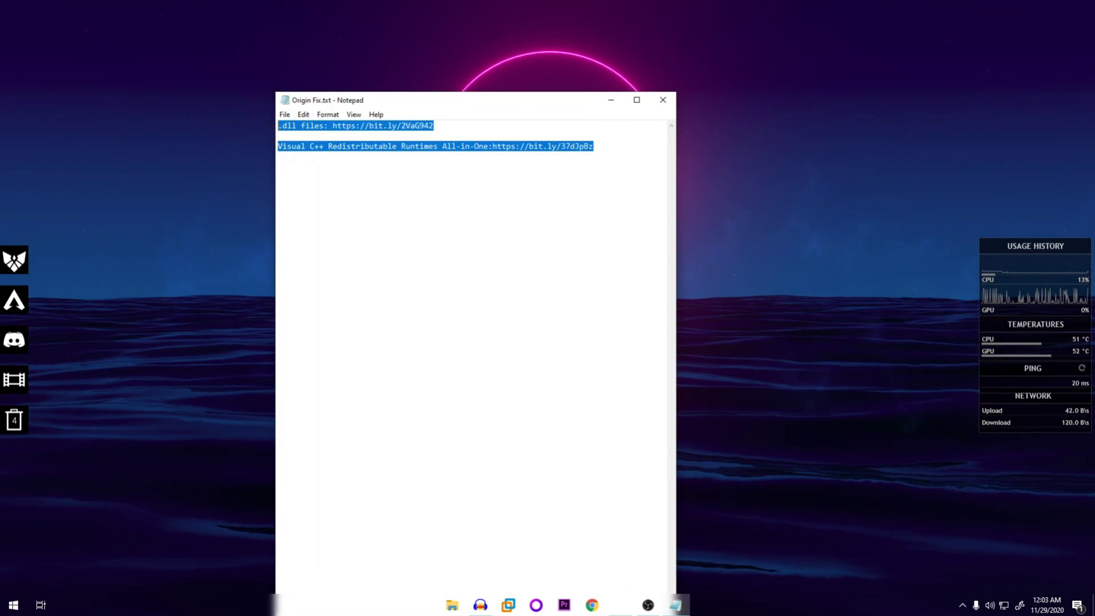
left_click(340, 134)
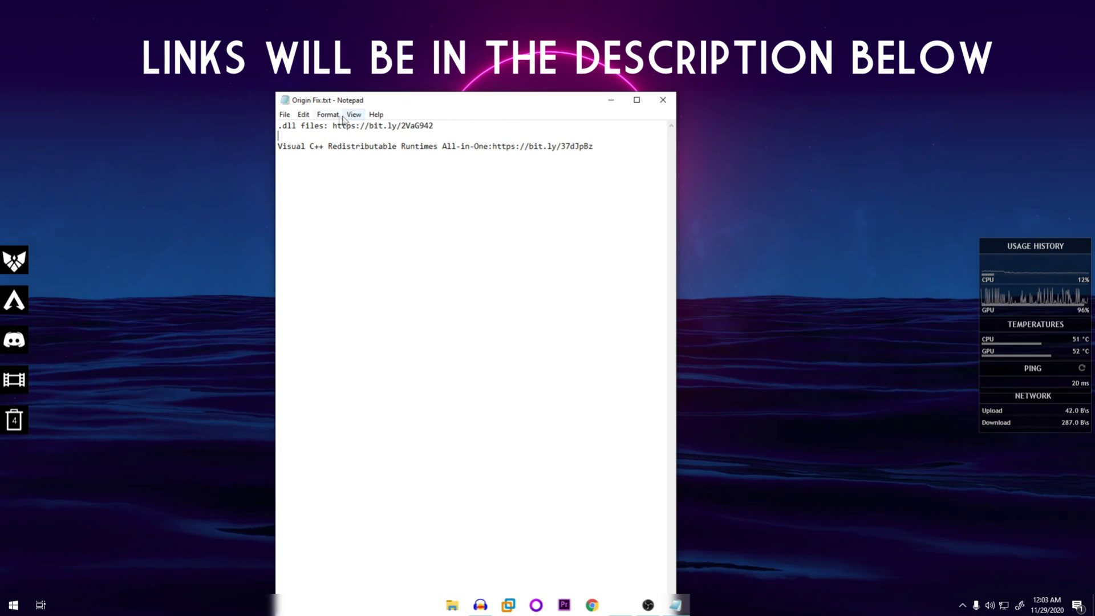
right_click(411, 125)
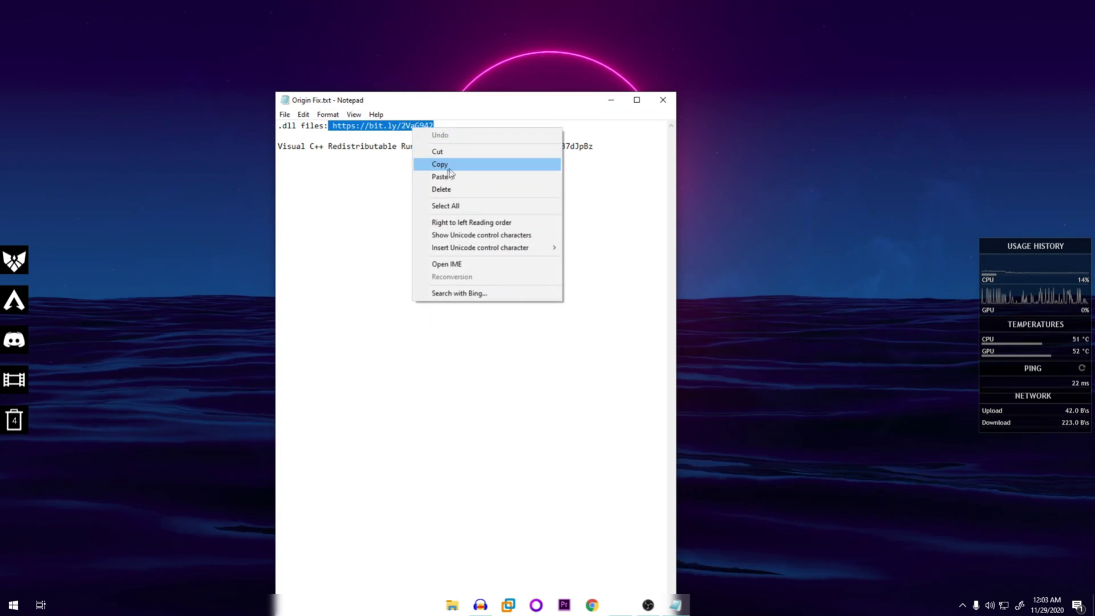
left_click(447, 166)
left_click(670, 107)
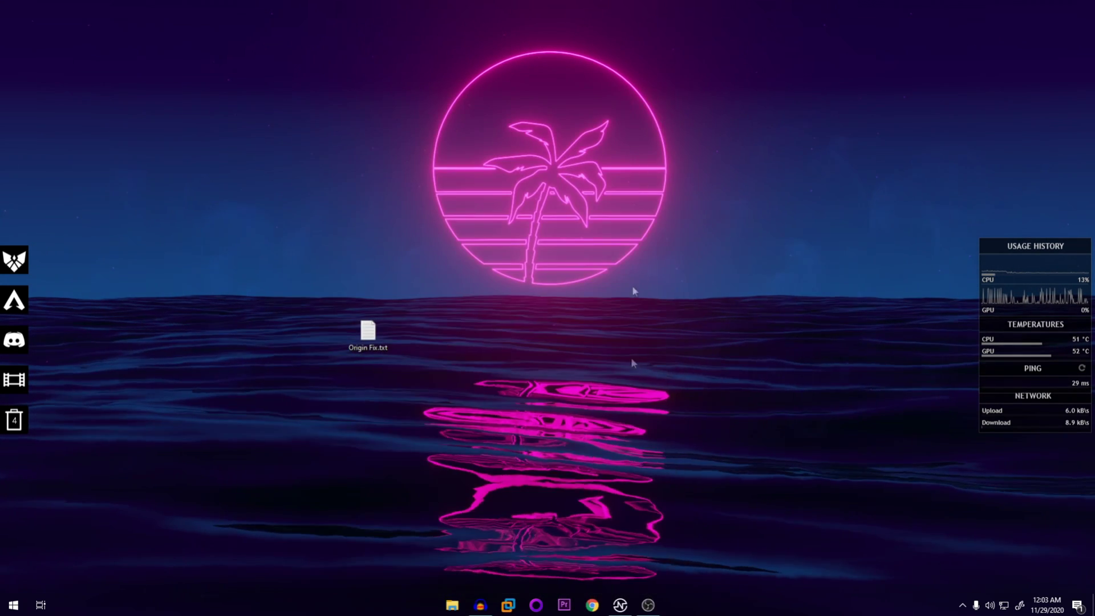
Step: Download Origin Setup Error Fix.zip from the pasted Google Drive link onto the desktop, then close Chrome
left_click(593, 605)
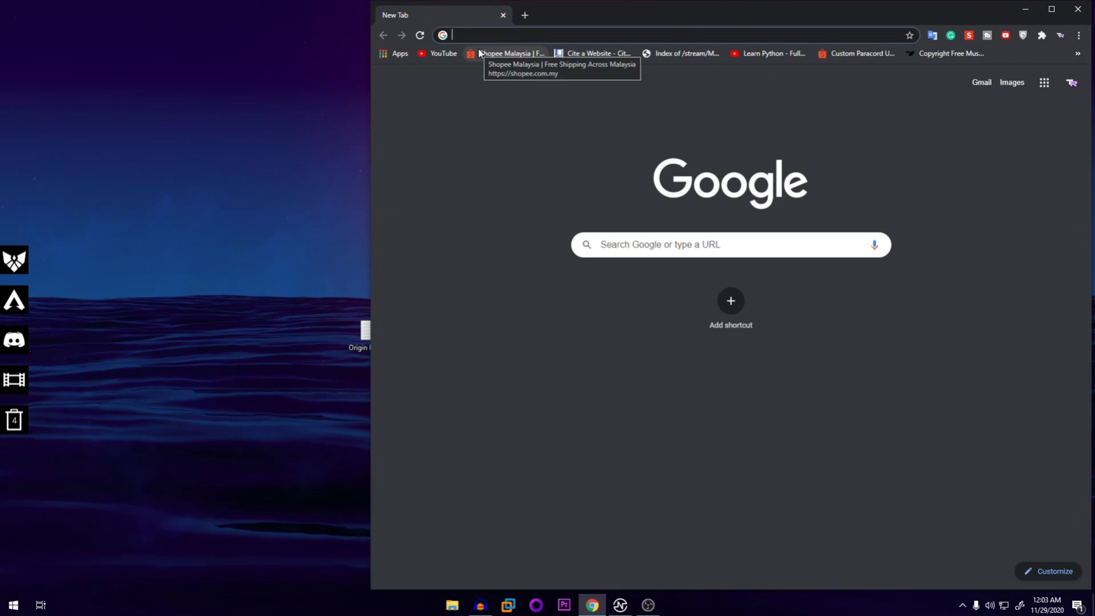
key("ctrl+v")
key("Return")
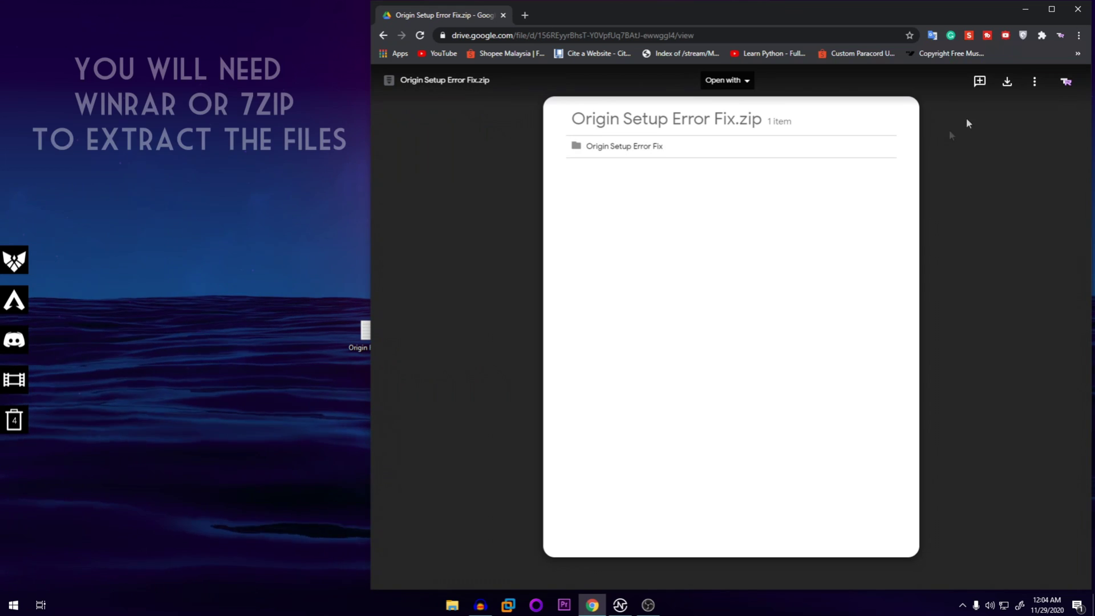
left_click(1008, 83)
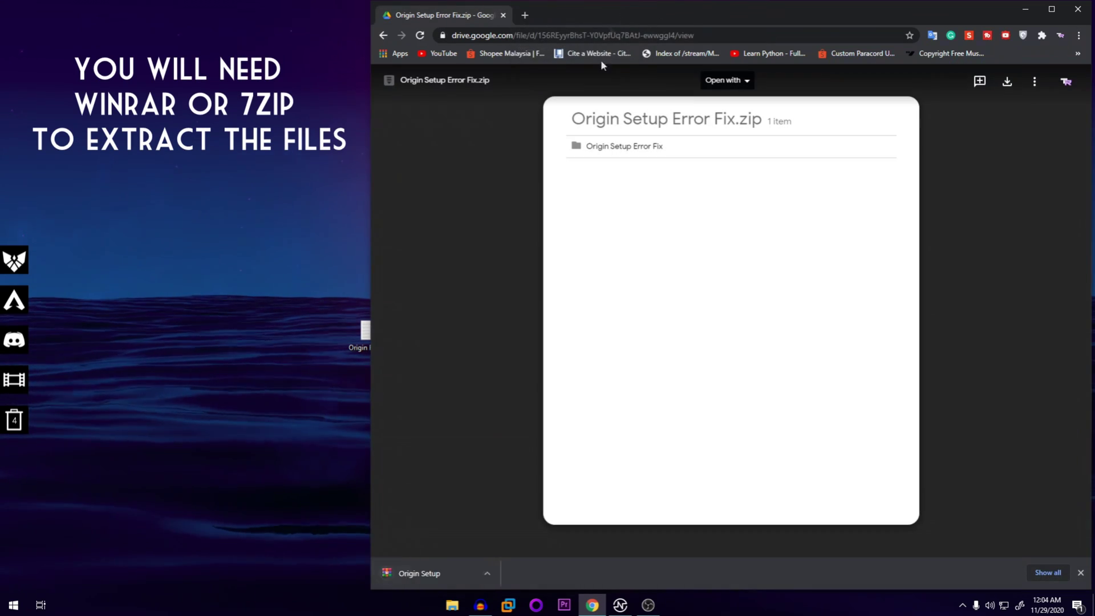
left_click_drag(421, 574, 271, 417)
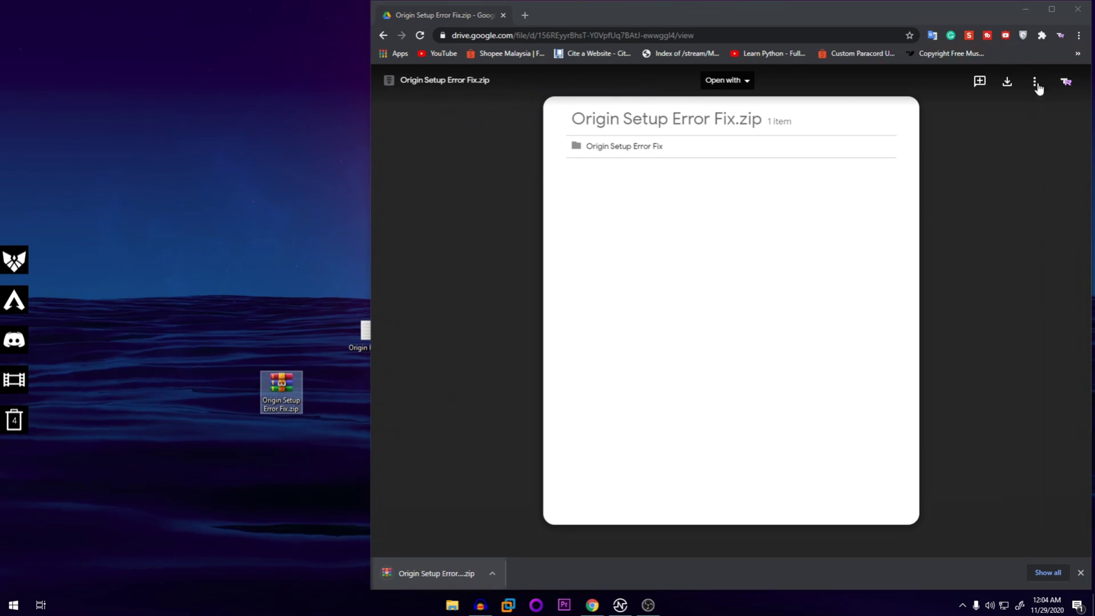
left_click(1076, 14)
Step: Extract msvcp140.dll and vcruntime140.dll from the zip's Origin Setup Error Fix folder onto the desktop
double_click(284, 393)
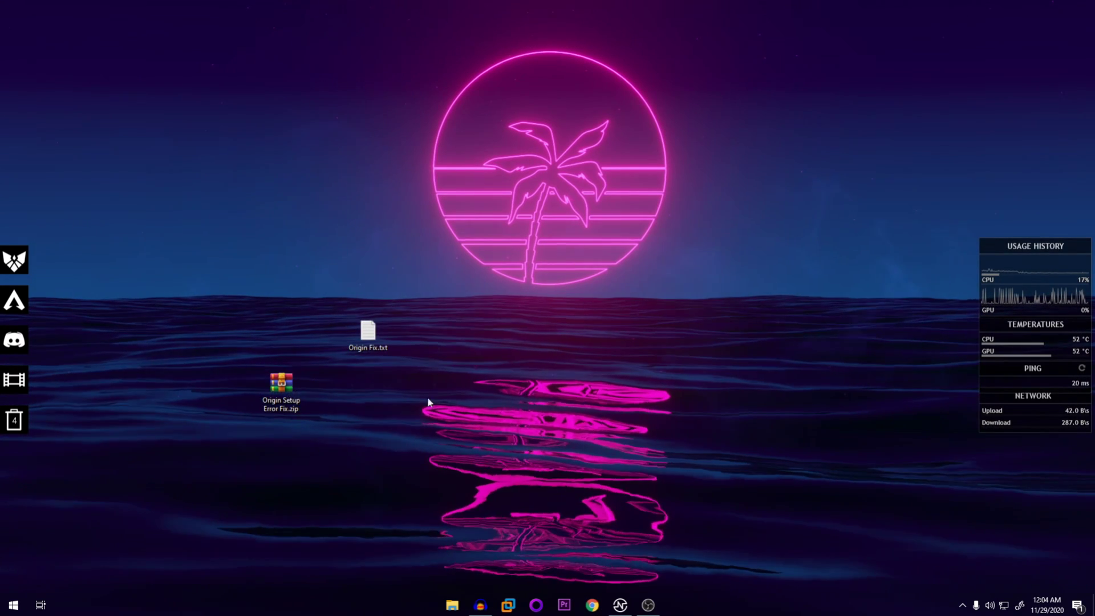
left_click_drag(348, 94, 451, 69)
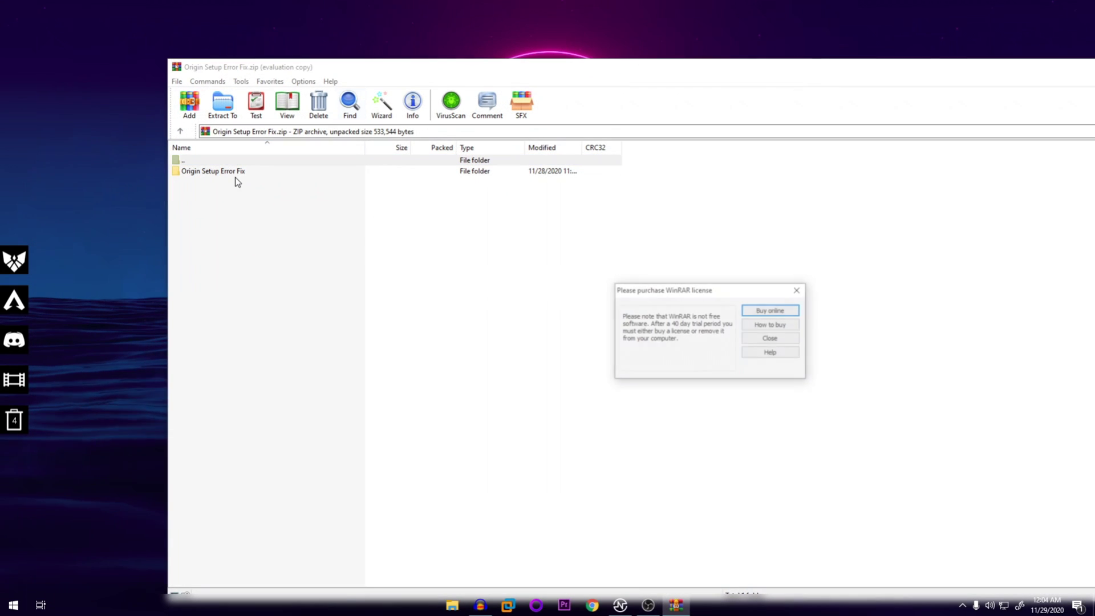
left_click(794, 293)
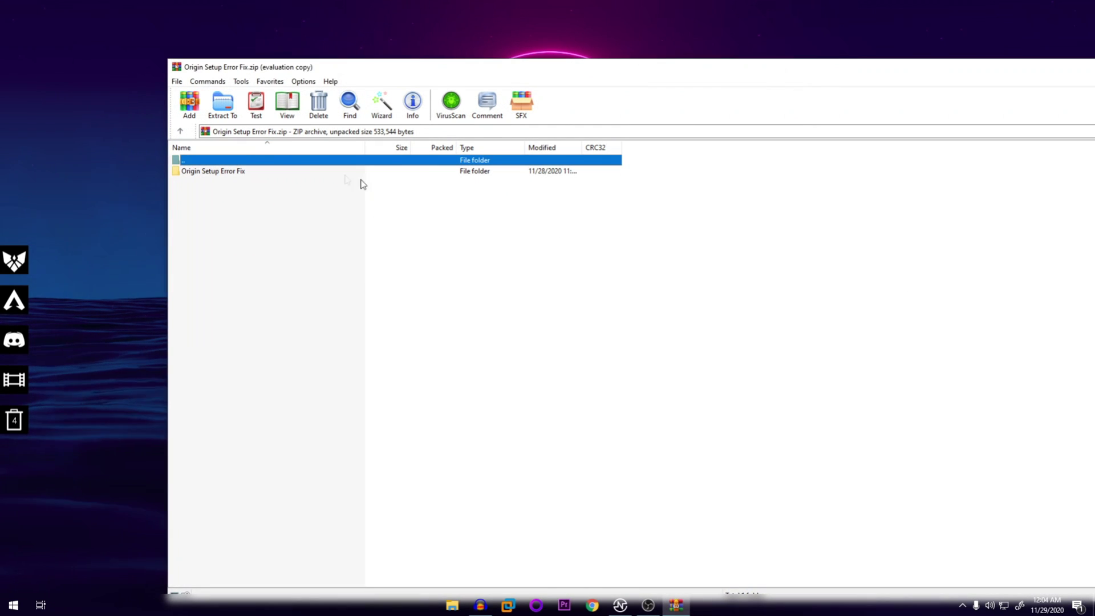
double_click(295, 172)
left_click_drag(228, 242, 159, 233)
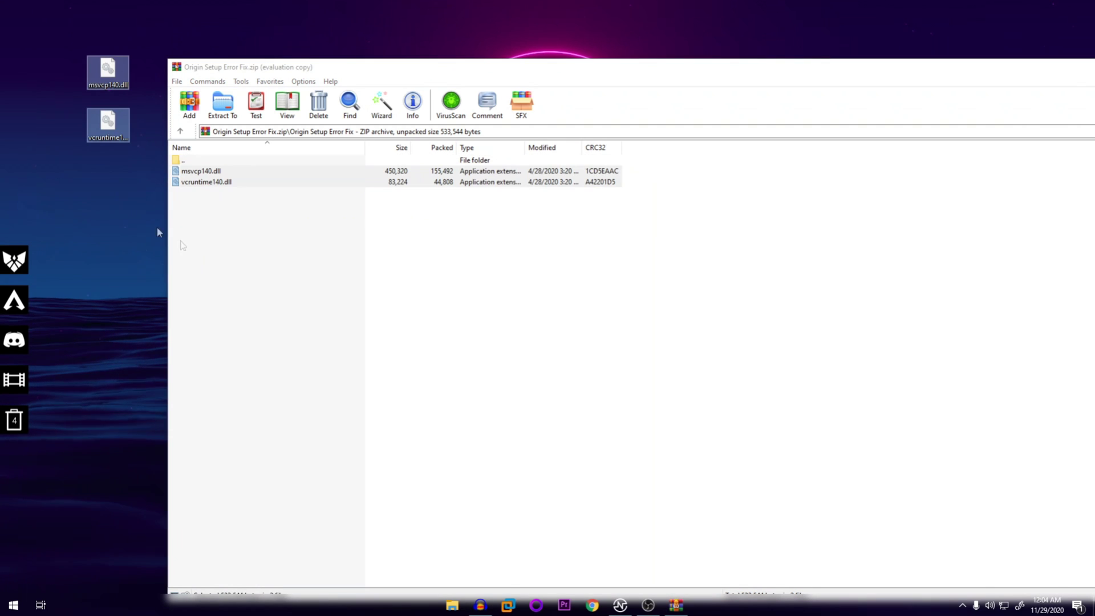
Step: Close WinRAR, delete the downloaded zip, and select both DLLs on the desktop
left_click_drag(945, 67, 709, 114)
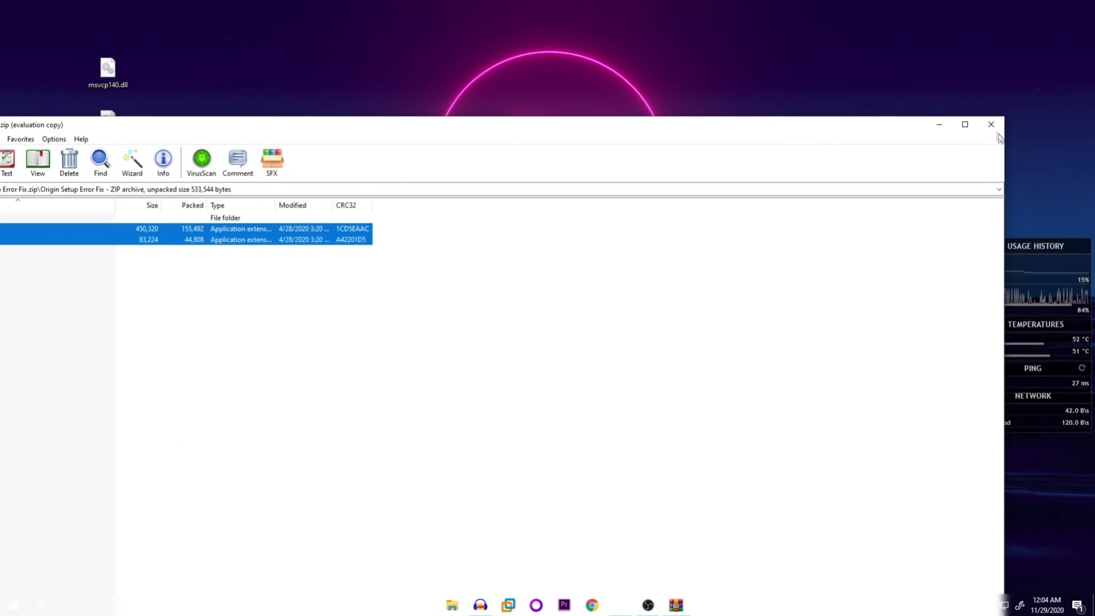
left_click(990, 122)
left_click(282, 391)
key("Delete")
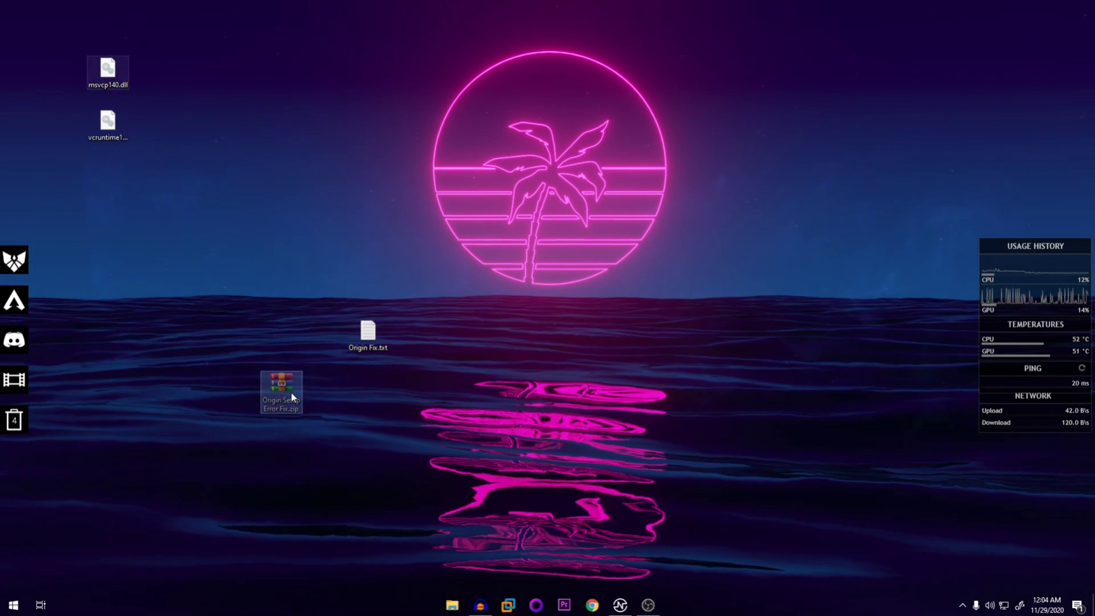
left_click_drag(26, 55, 220, 186)
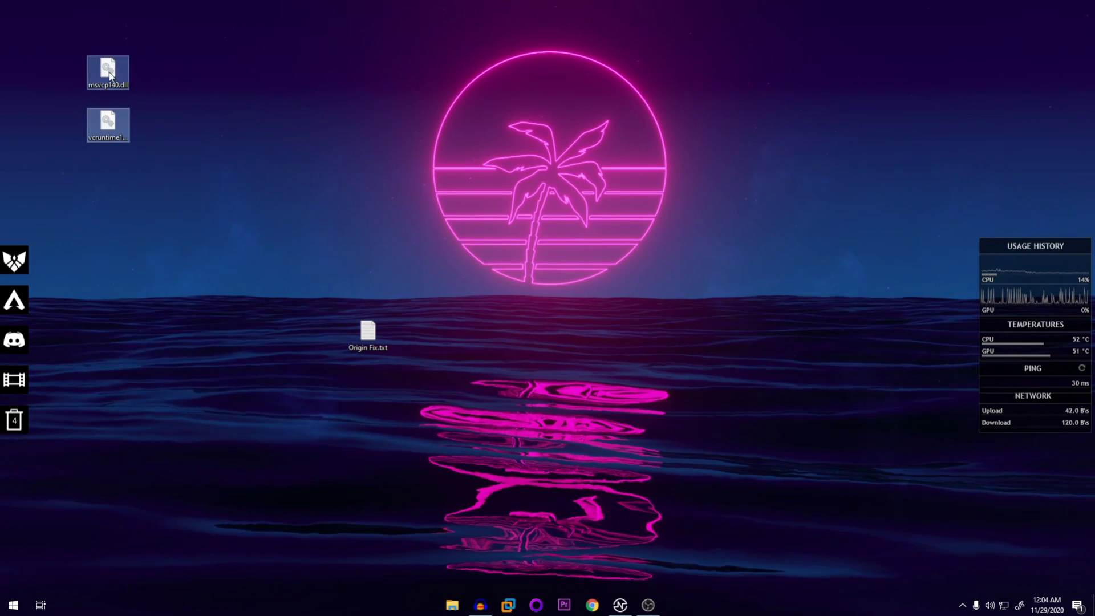
Step: Move both DLLs toward the desktop centre and refresh the desktop
left_click_drag(108, 73, 284, 181)
right_click(342, 159)
left_click(370, 207)
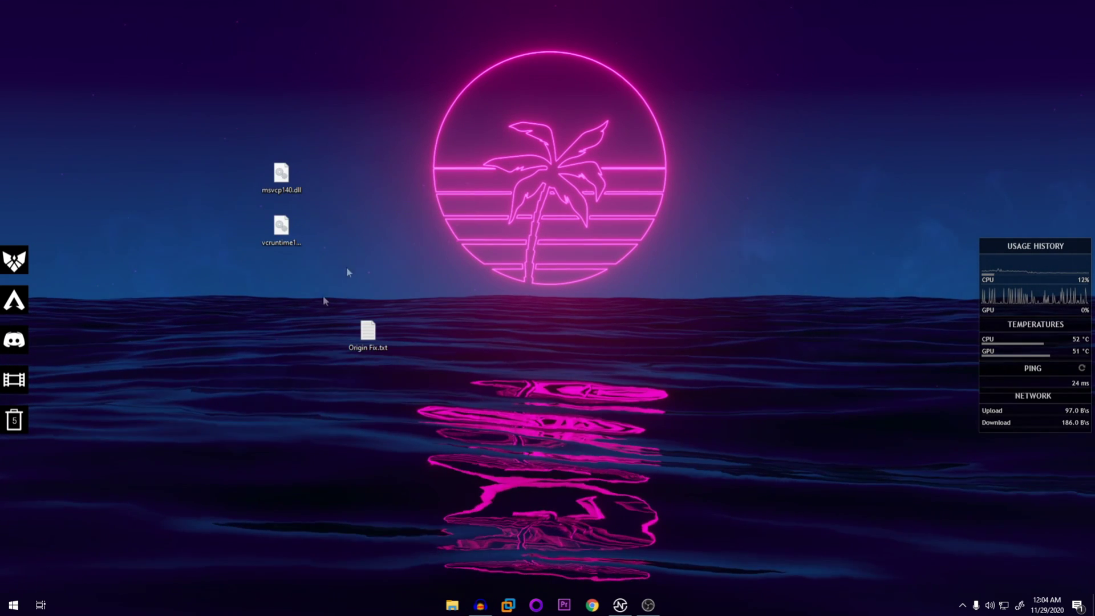
Step: Navigate File Explorer from This PC to C:\Windows\SysWOW64
left_click(458, 609)
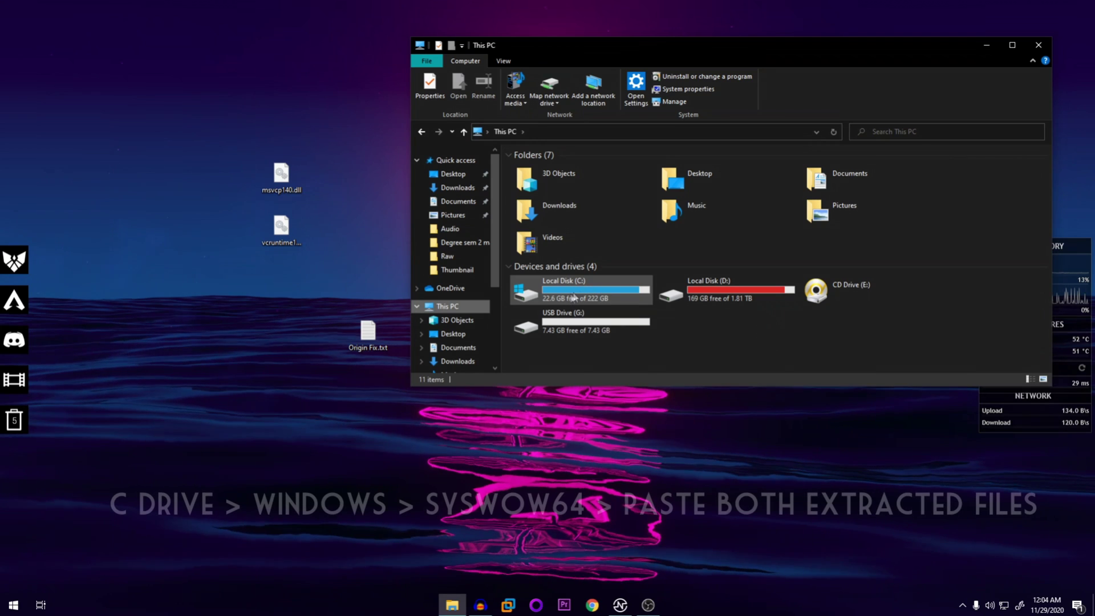
left_click(573, 293)
double_click(574, 292)
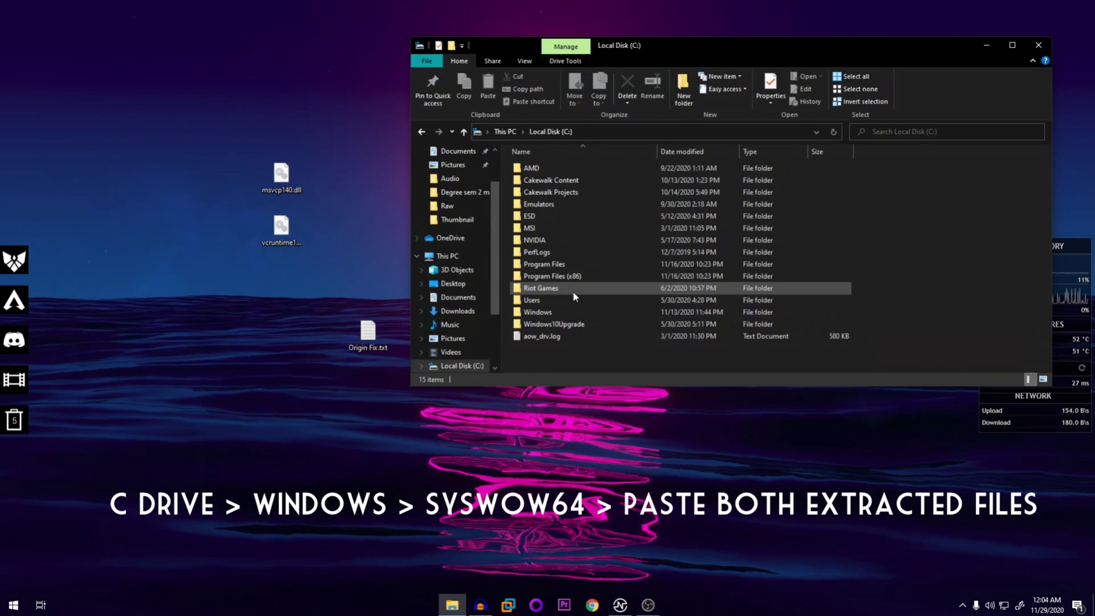
double_click(546, 315)
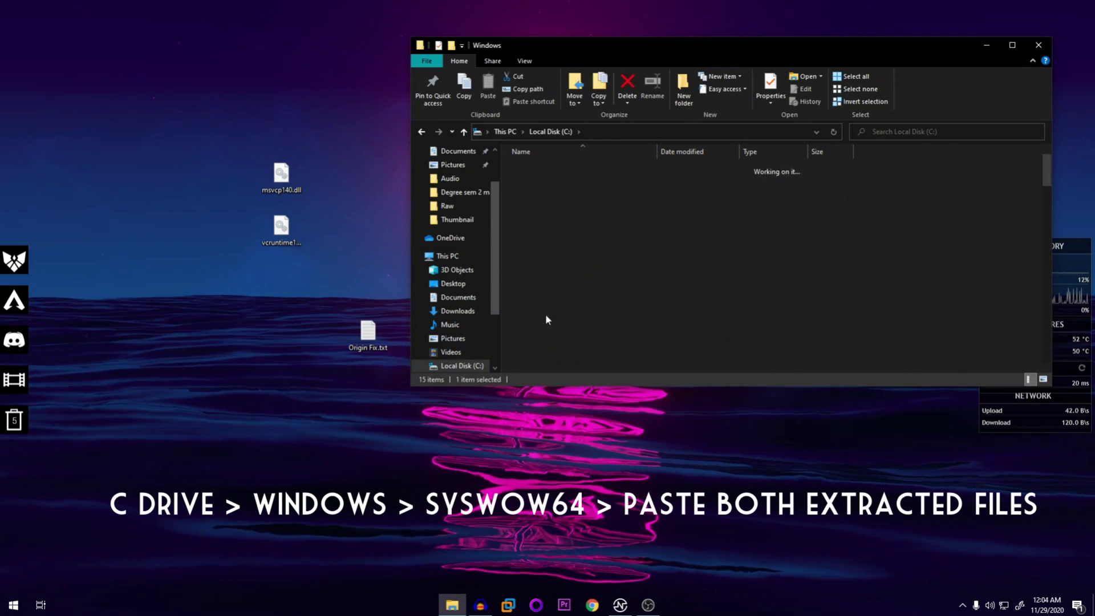
scroll(610, 272, "down", 18)
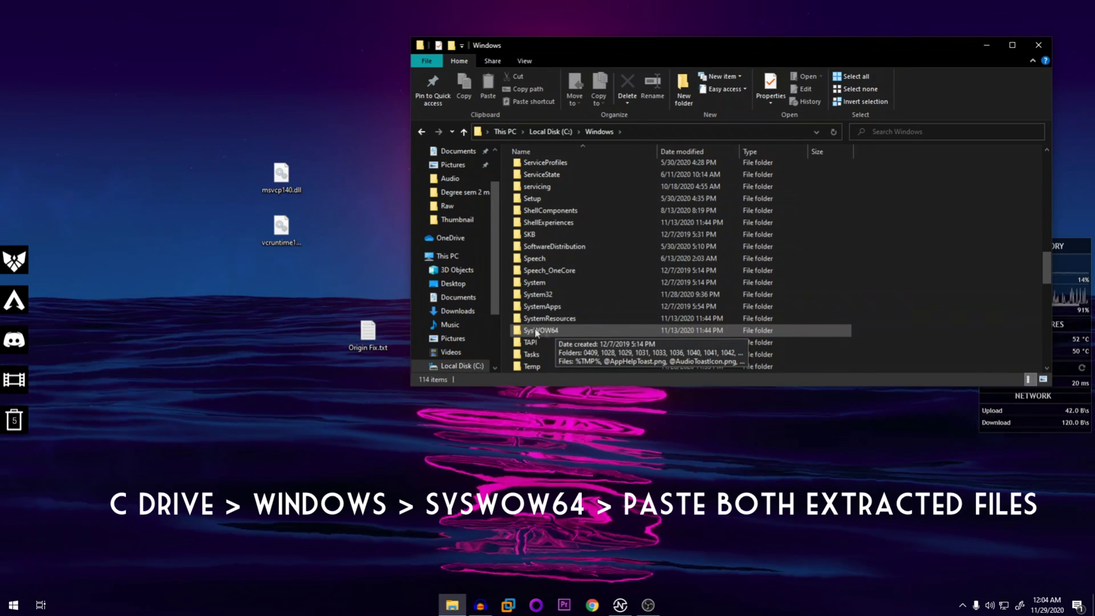
double_click(533, 331)
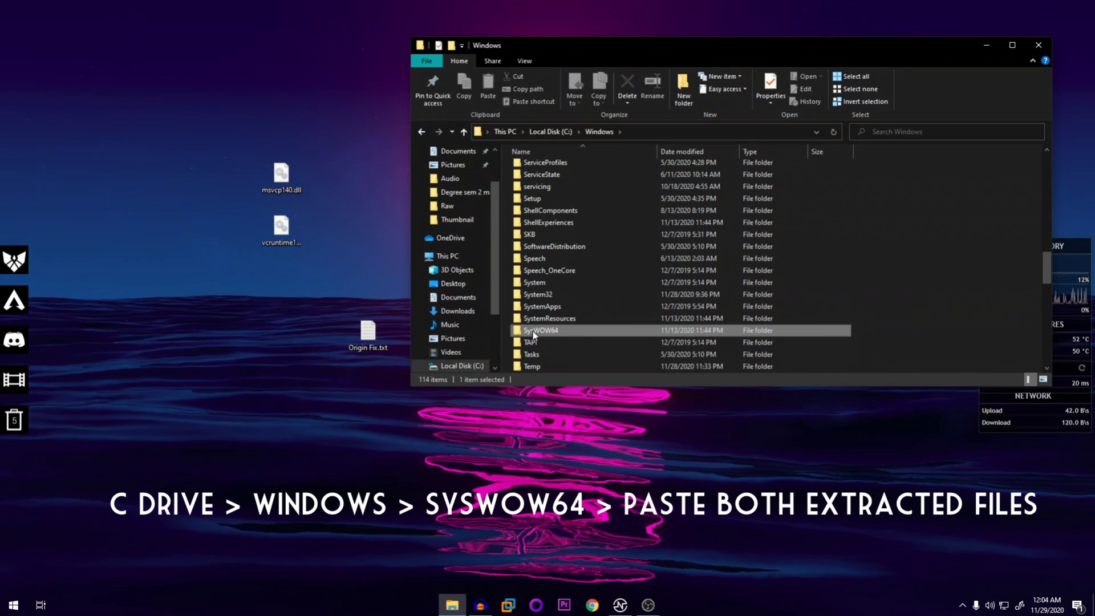
scroll(637, 297, "down", 8)
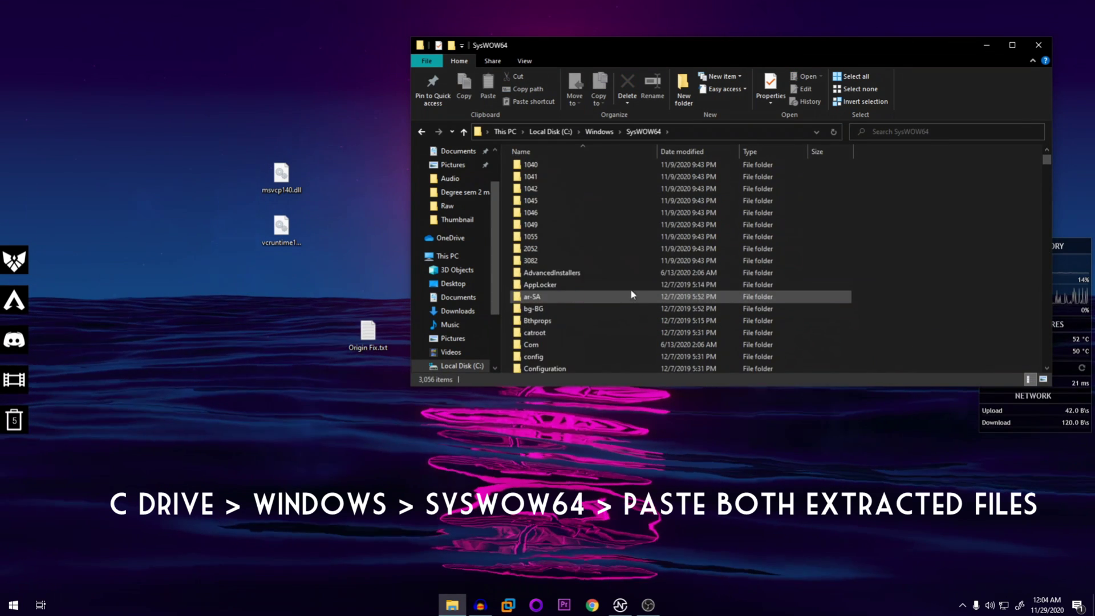
scroll(599, 280, "up", 8)
Step: Drag both DLLs into SysWOW64, resolve the Replace or Skip Files prompt, and close the window
left_click_drag(243, 324, 984, 233)
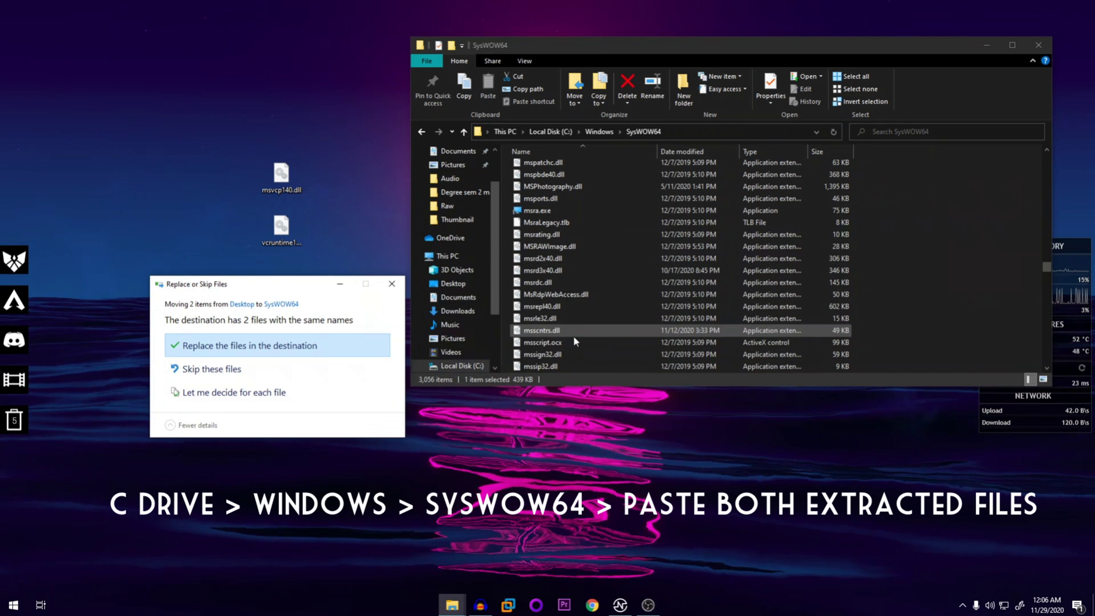
left_click(392, 284)
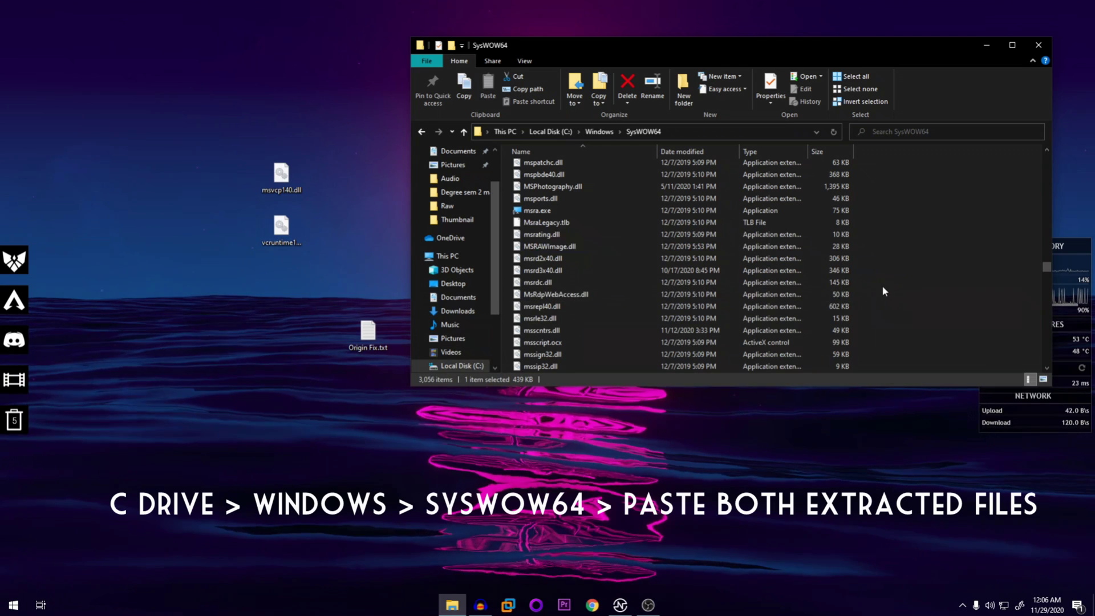
left_click(1035, 47)
Step: Copy the Visual C++ Redistributable Runtimes All-in-One link from Origin Fix.txt and paste it into the browser
right_click(647, 200)
left_click(675, 249)
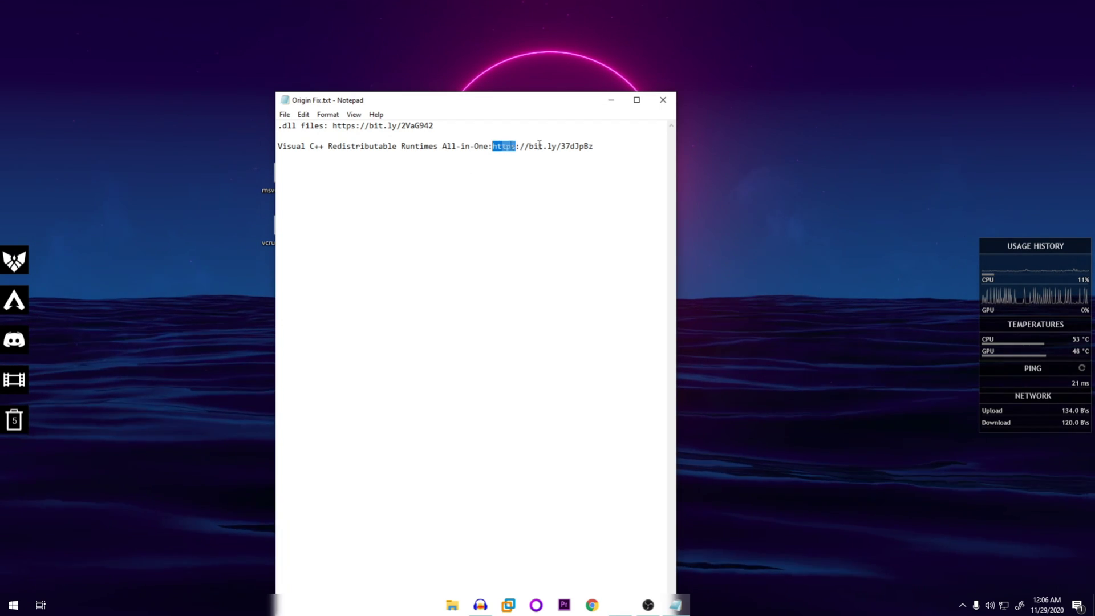
left_click_drag(539, 144, 583, 146)
right_click(583, 148)
left_click(619, 182)
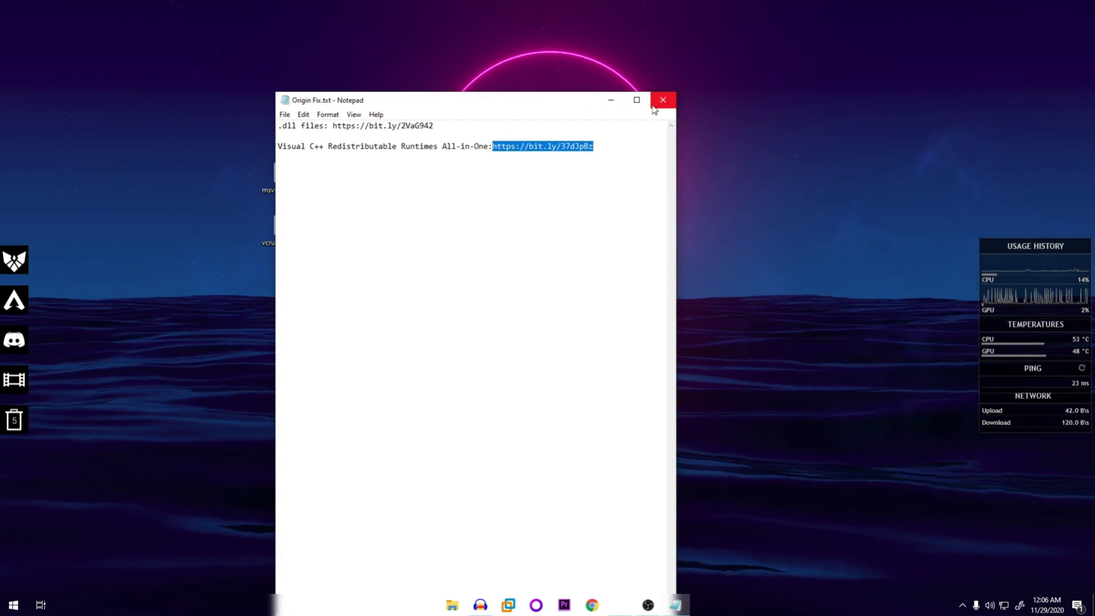
left_click(662, 101)
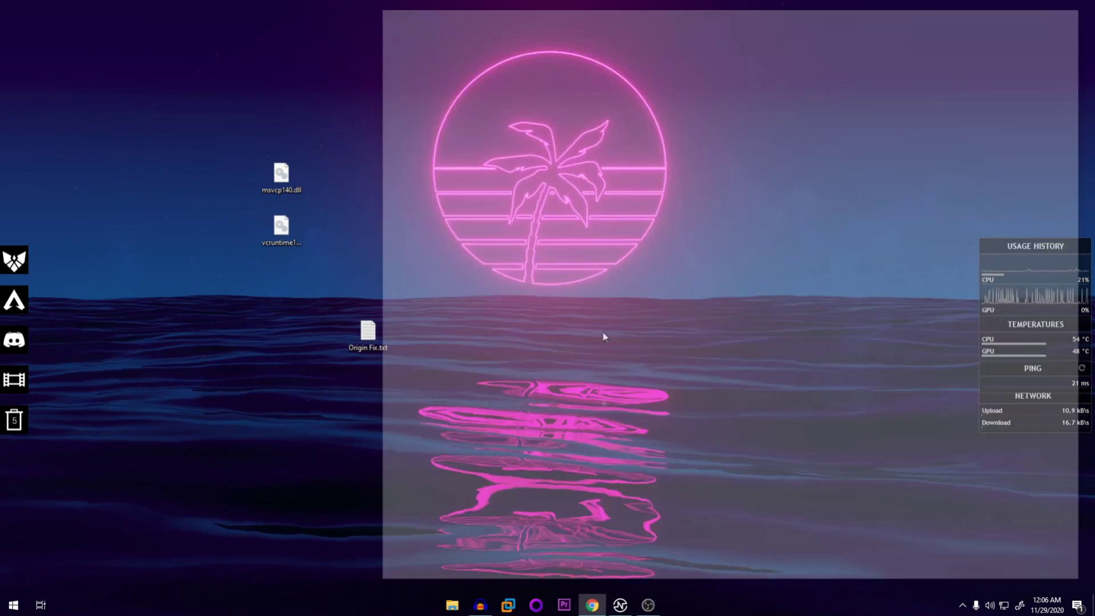
key("ctrl+v")
Step: Download Visual-C-Runtimes-All-in-One-Aug-2020.zip from TechPowerUp's DE server
key("Return")
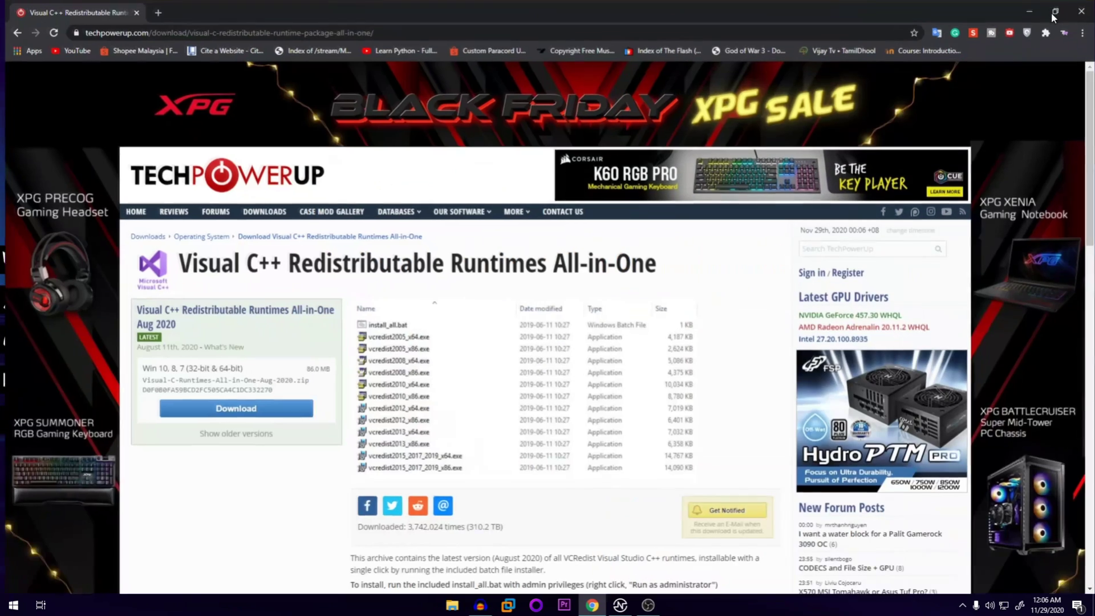
left_click(1052, 9)
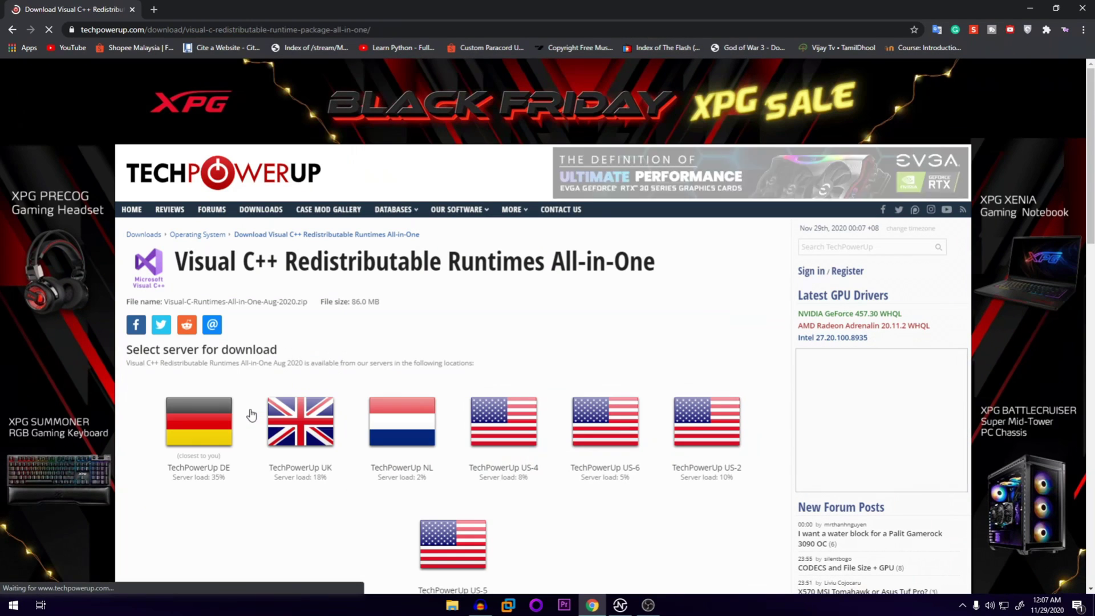
scroll(254, 371, "down", 4)
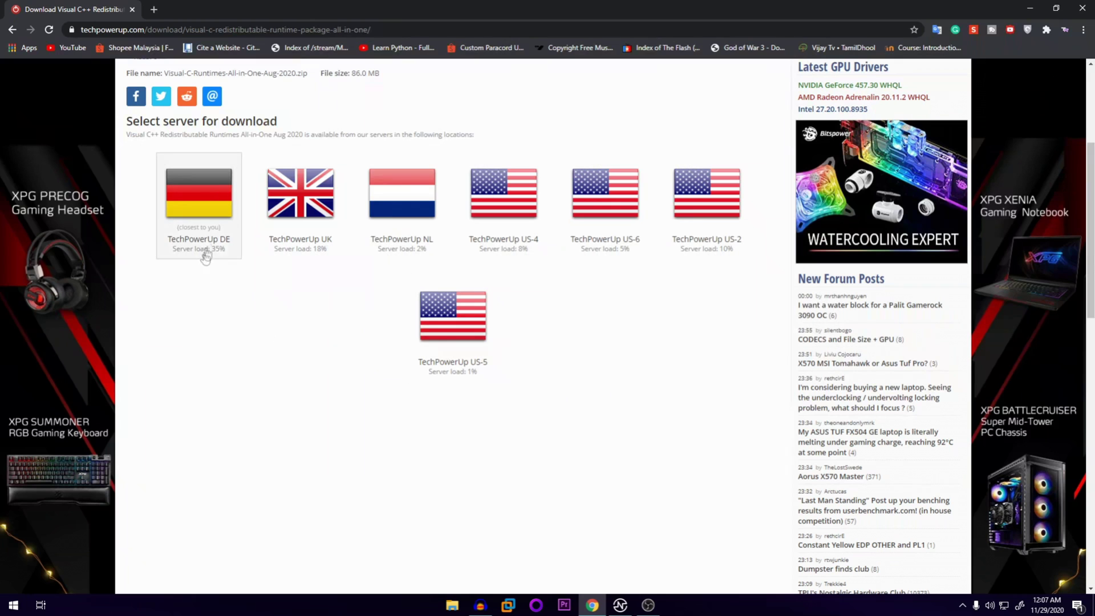
left_click(206, 203)
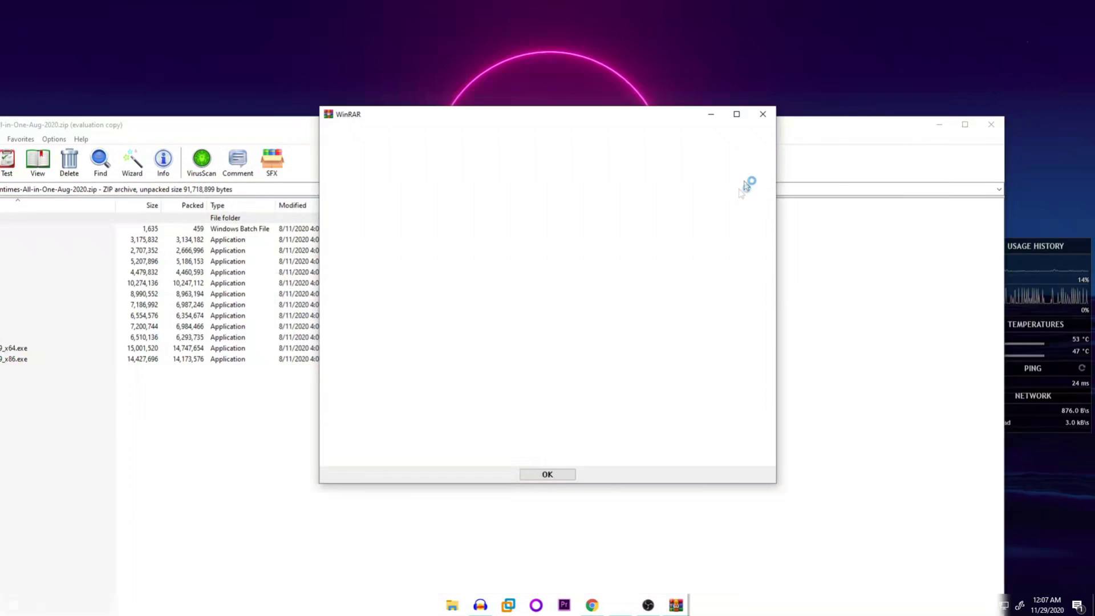
Step: Dismiss the empty WinRAR dialog and select all 13 runtime installers in the archive
left_click(763, 114)
left_click_drag(655, 127, 317, 192)
left_click_drag(206, 412, 197, 214)
Step: Create a new desktop folder named Runtimes
right_click(118, 36)
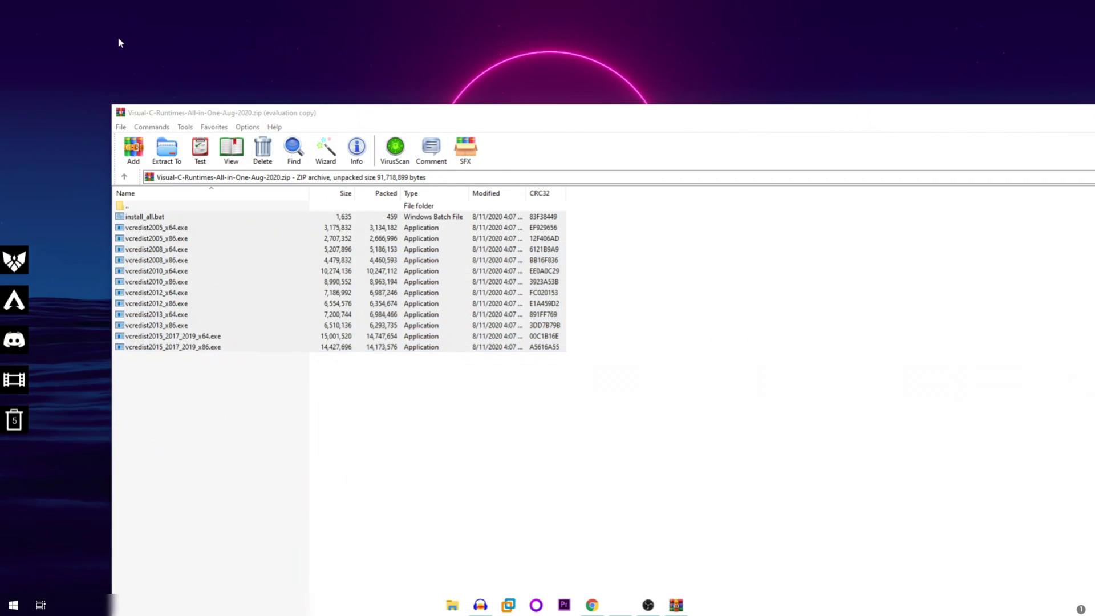
mouse_move(166, 153)
left_click(268, 159)
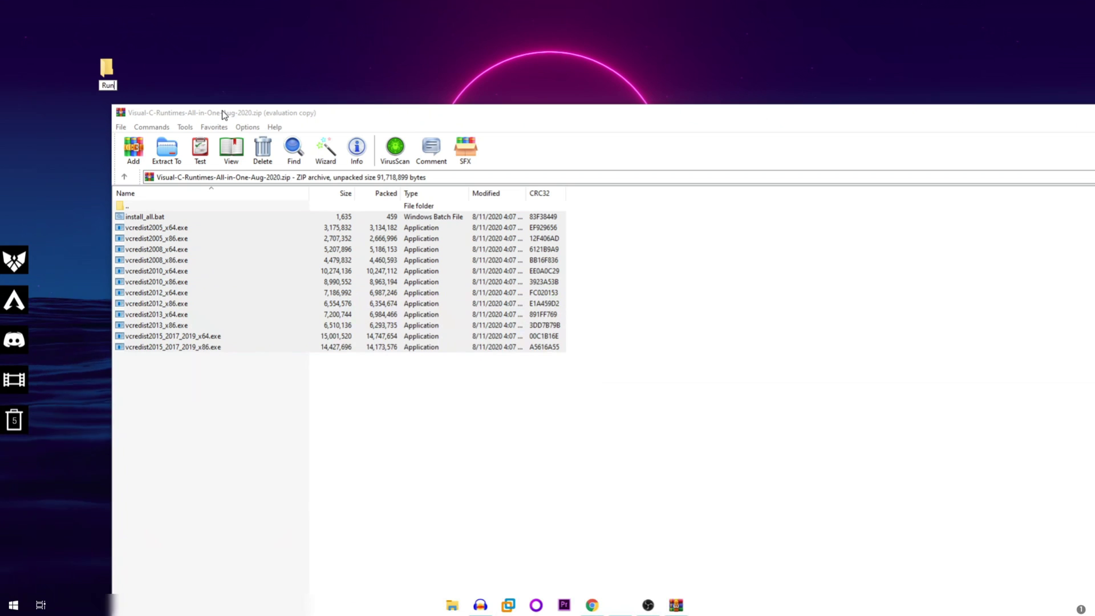
key("Return")
Step: Extract the selected installers into the Runtimes folder and close WinRAR
left_click_drag(296, 278, 215, 139)
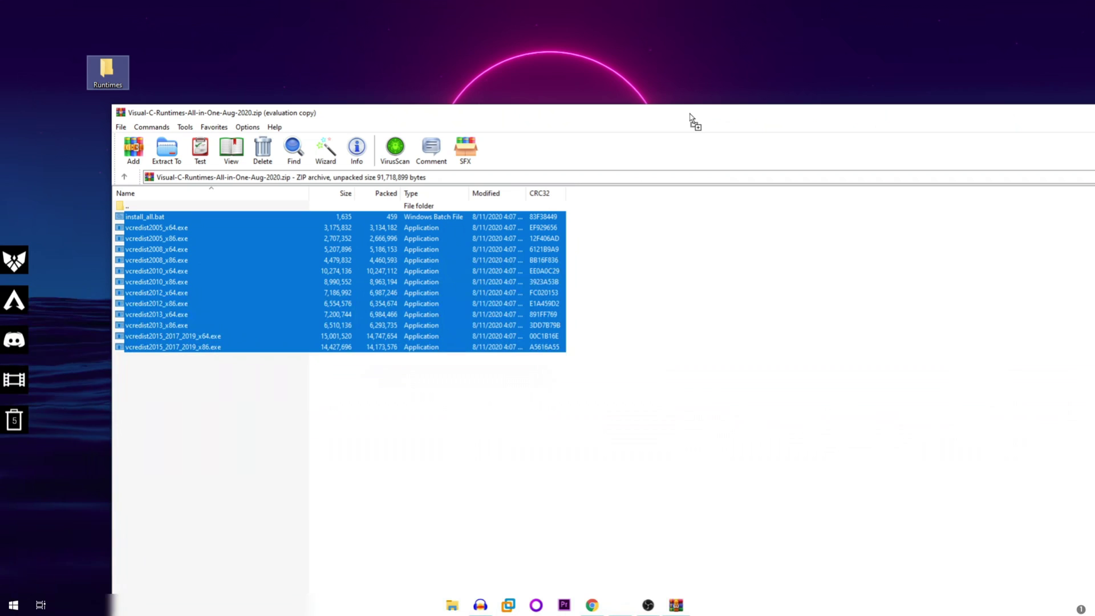
left_click_drag(674, 117, 494, 153)
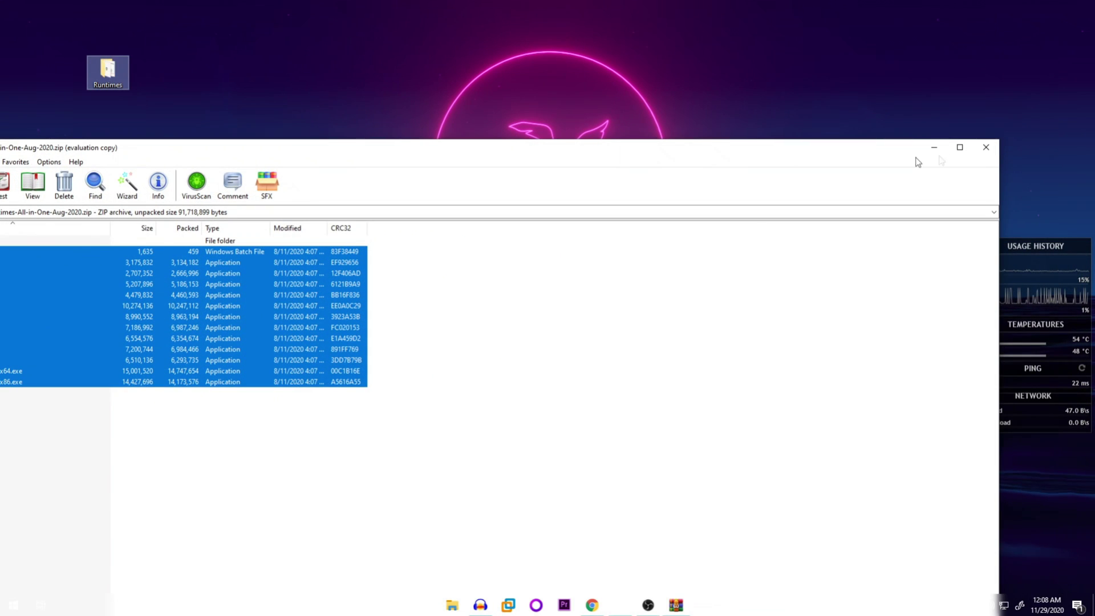
left_click(977, 150)
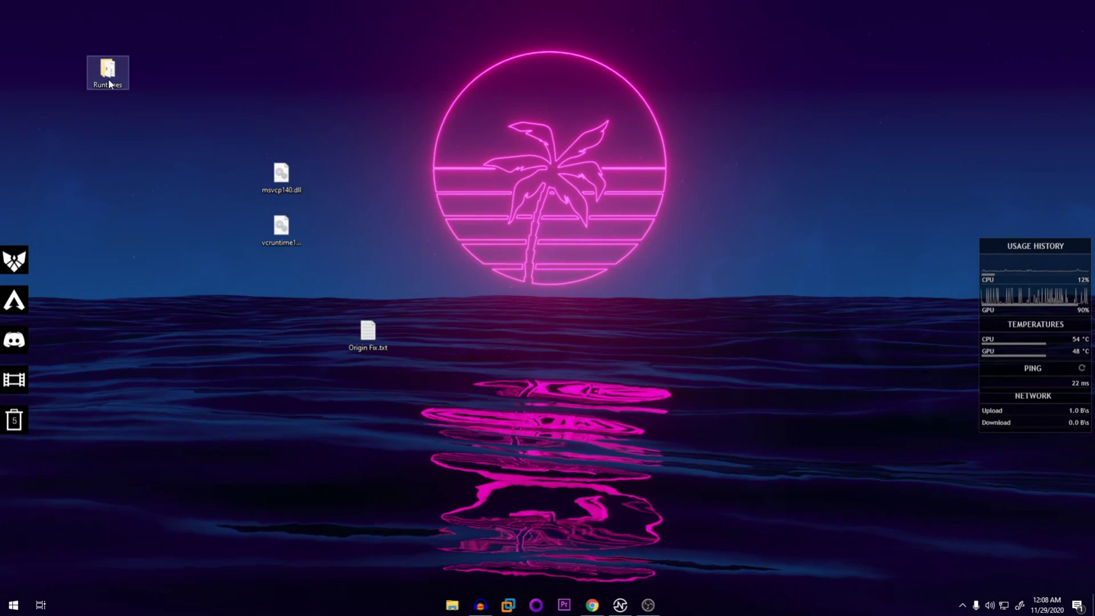
Step: Run install_all.bat from the Runtimes folder to install the 2005–2019 Visual C++ runtimes
double_click(109, 84)
left_click(548, 170)
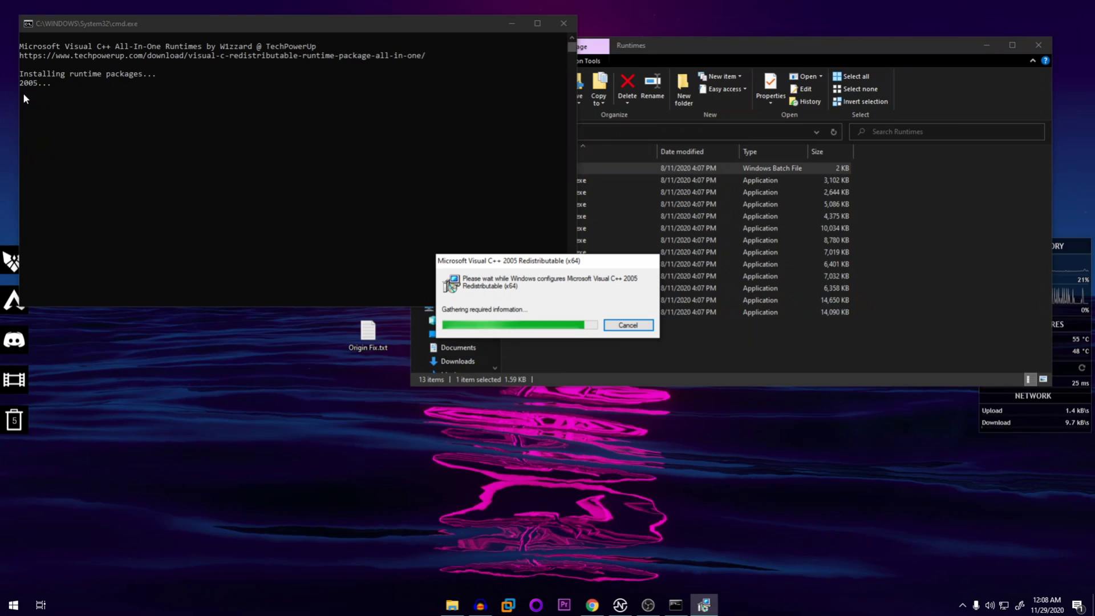
left_click(816, 348)
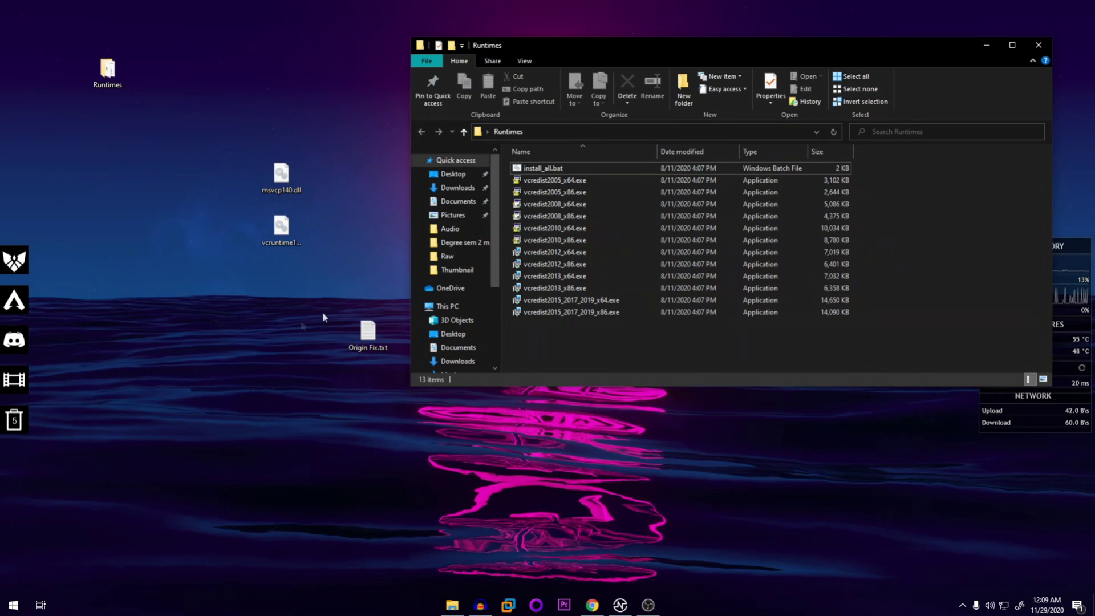
right_click(231, 317)
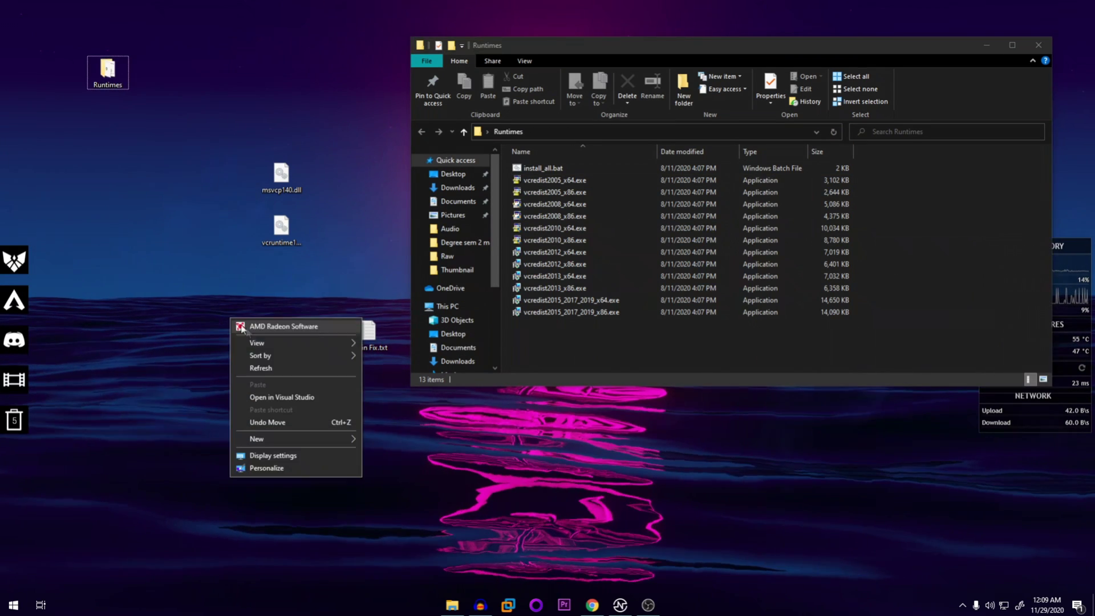
left_click(265, 361)
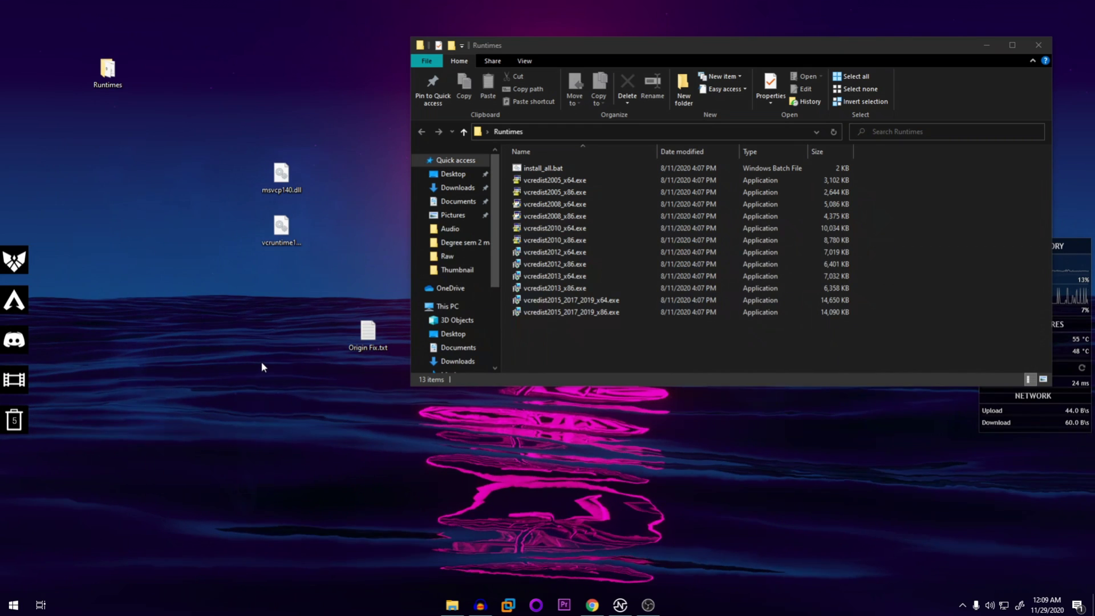